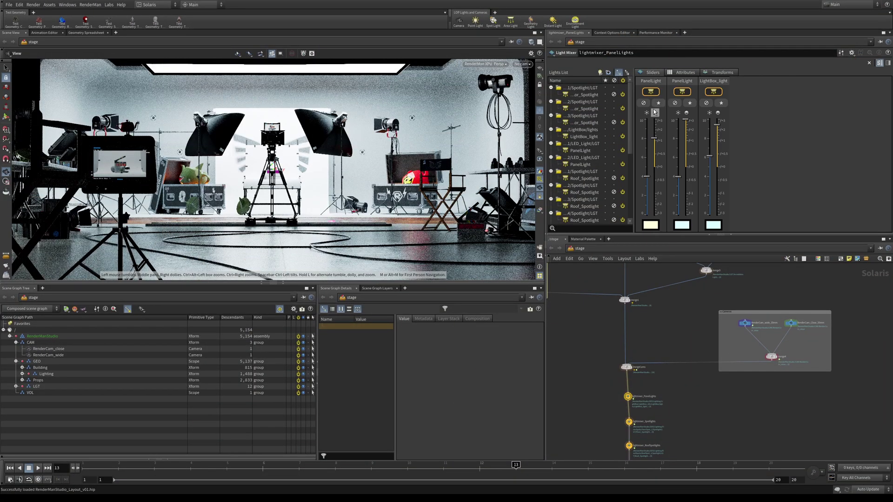
Step: Solo the second PanelLight and drag its intensity fader down, then back up
left_click(658, 103)
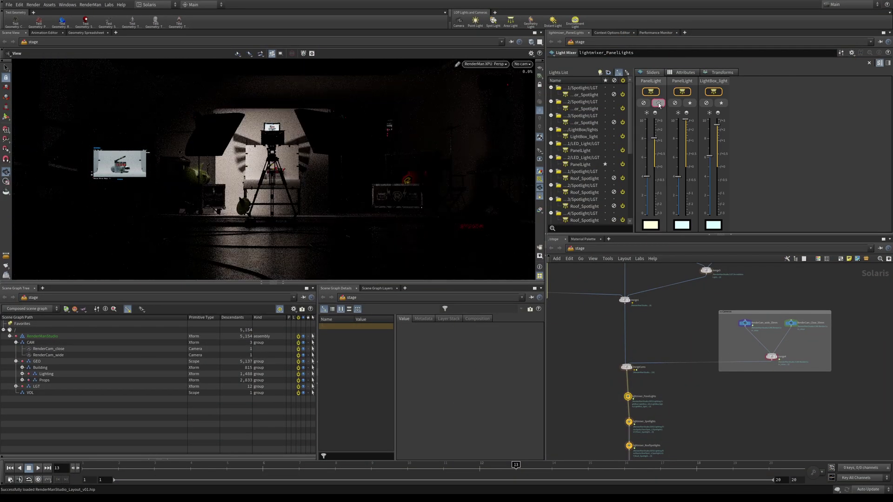
left_click(689, 103)
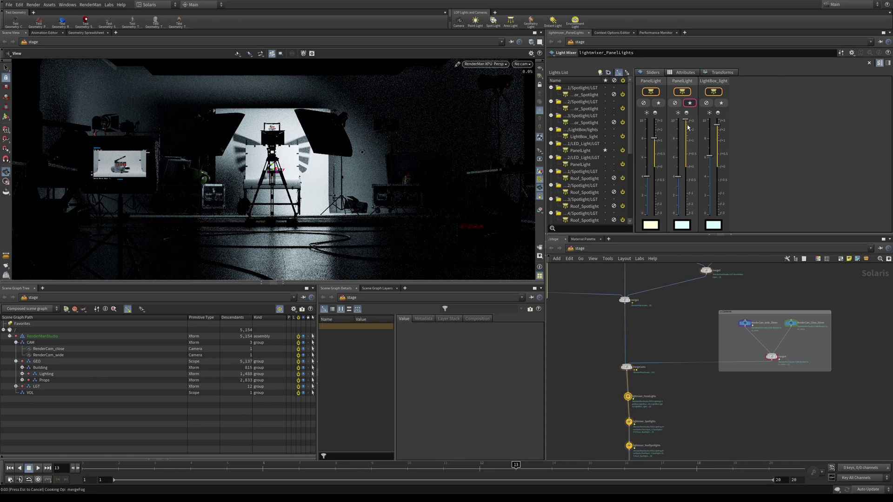
left_click_drag(688, 133, 678, 209)
left_click(676, 195)
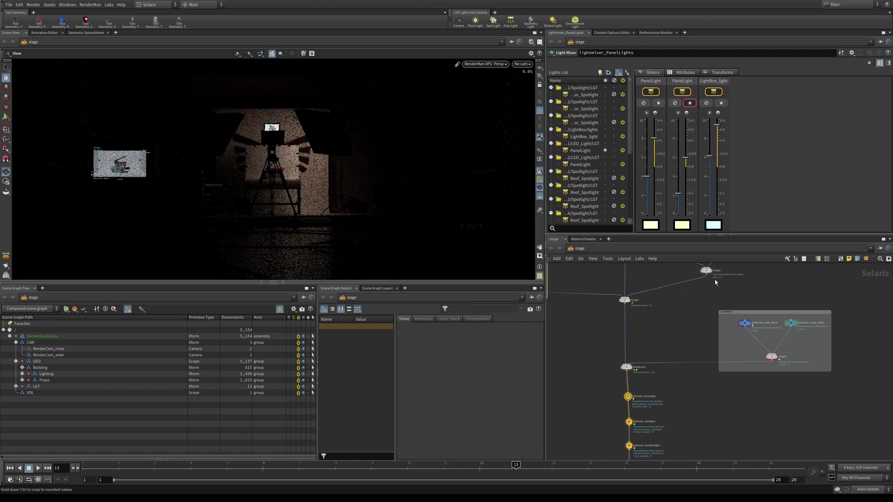
left_click(689, 103)
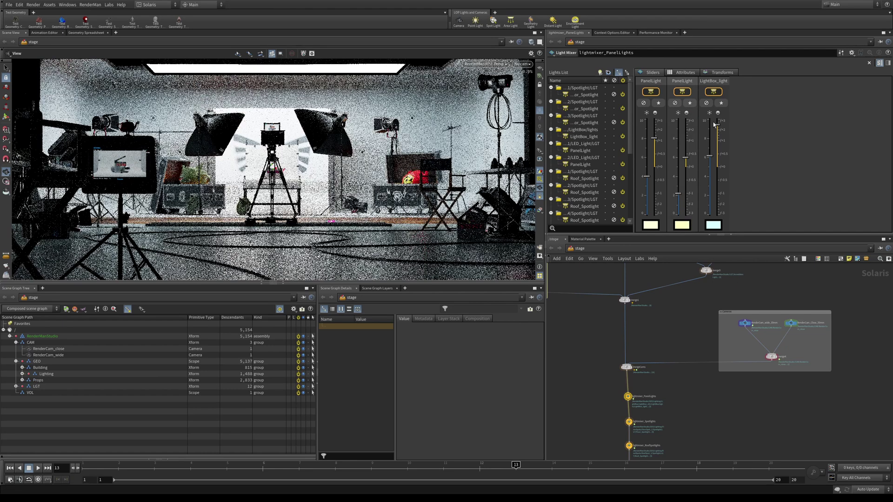
Step: Solo the LightBox_light and lower its intensity fader
left_click(721, 103)
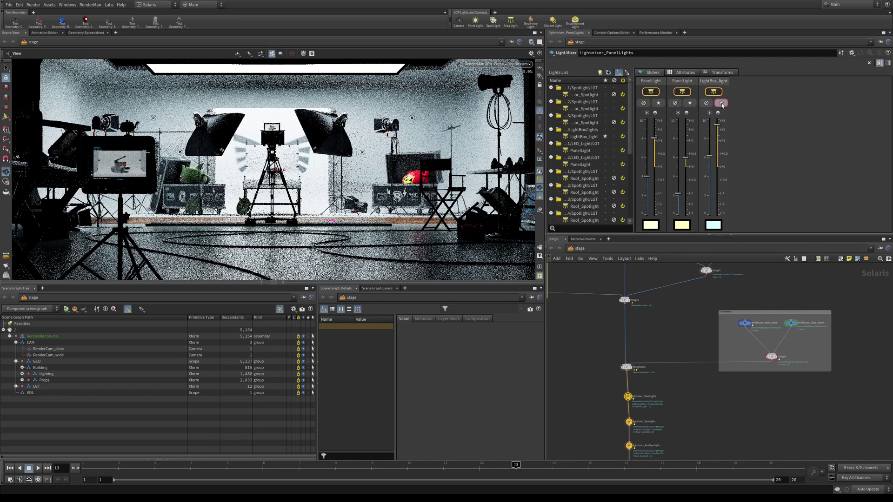
left_click(716, 156)
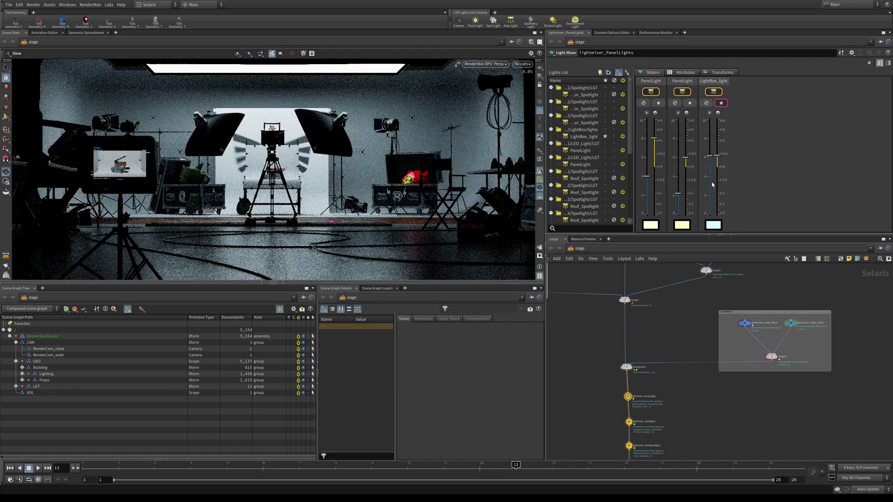
left_click(710, 184)
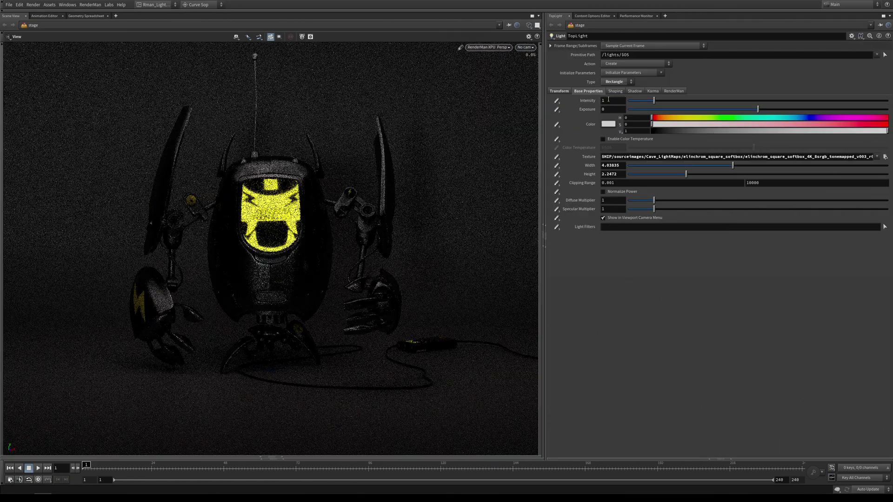
Step: Set the TopLight's Intensity to 1 and its Exposure to 1
middle_click_drag(608, 99, 679, 87)
double_click(606, 100)
type("1")
key("Tab")
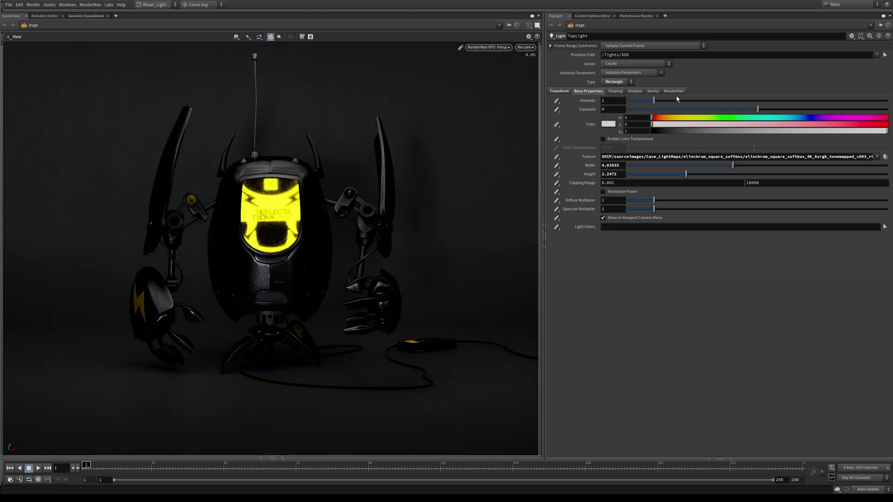
type("1")
key("Tab")
Step: Raise the TopLight Exposure through 2 and 4 up to 6
double_click(610, 109)
type("2")
key("Return")
double_click(610, 109)
type("4")
key("Return")
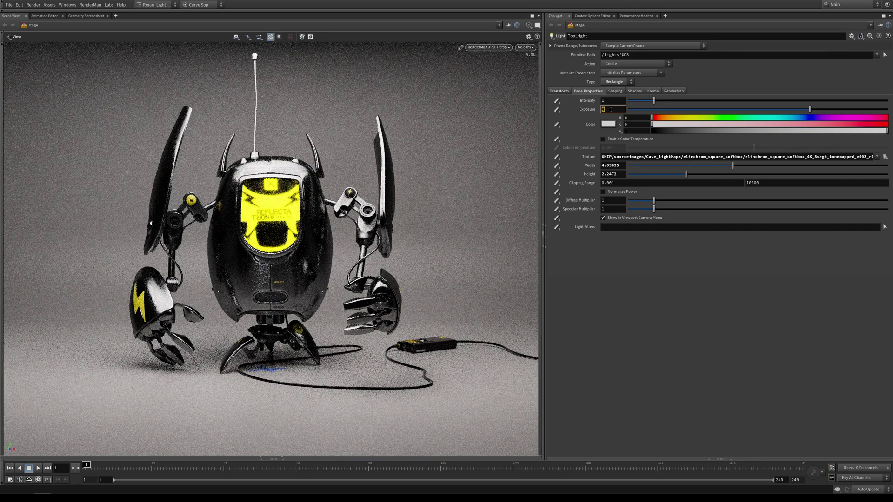
double_click(610, 109)
type("6")
key("Return")
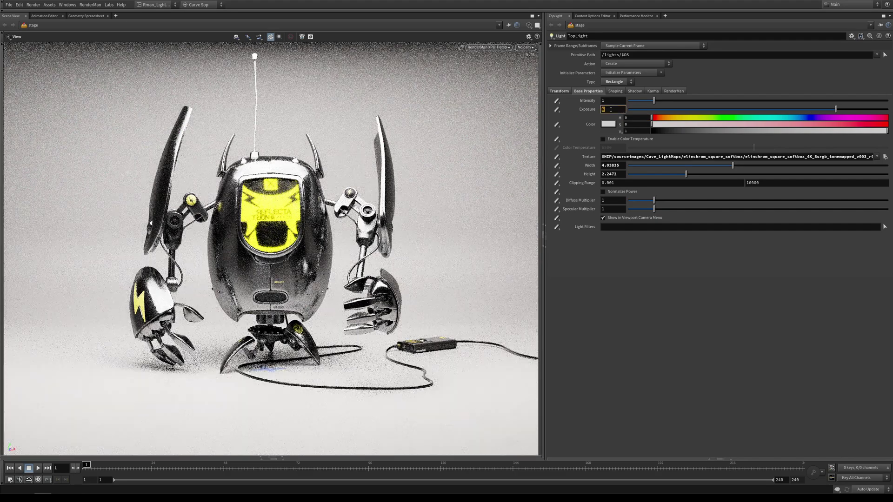
Step: Lower the TopLight Exposure back through 5 and 4 to 3
double_click(610, 109)
type("5")
key("Tab")
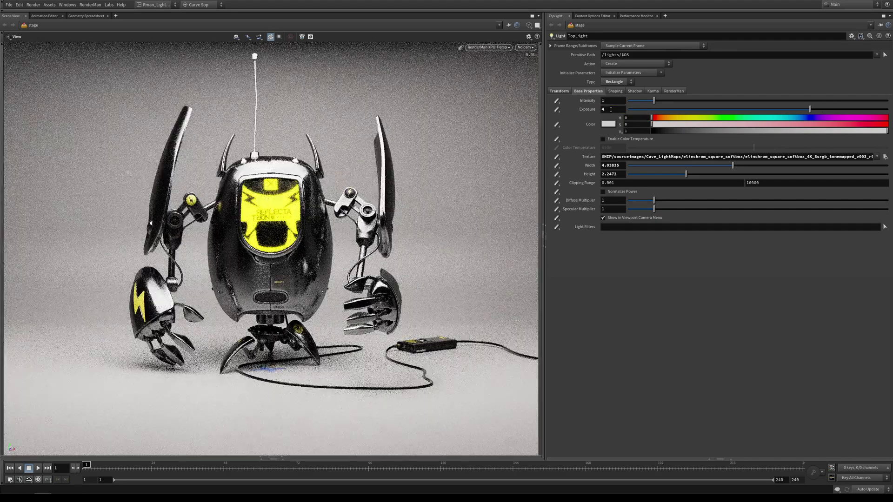
double_click(610, 109)
type("4")
key("Return")
double_click(611, 109)
type("3")
key("Return")
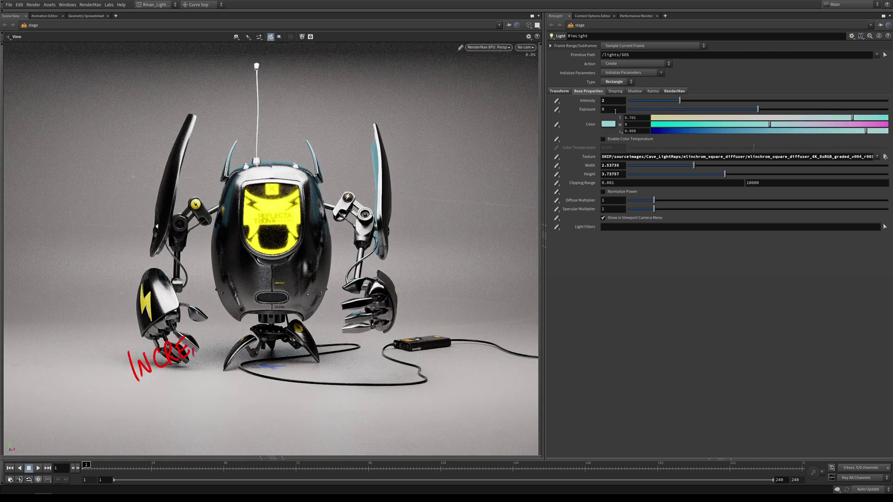
Step: Enter 2 in the RimLight's Exposure field
double_click(610, 110)
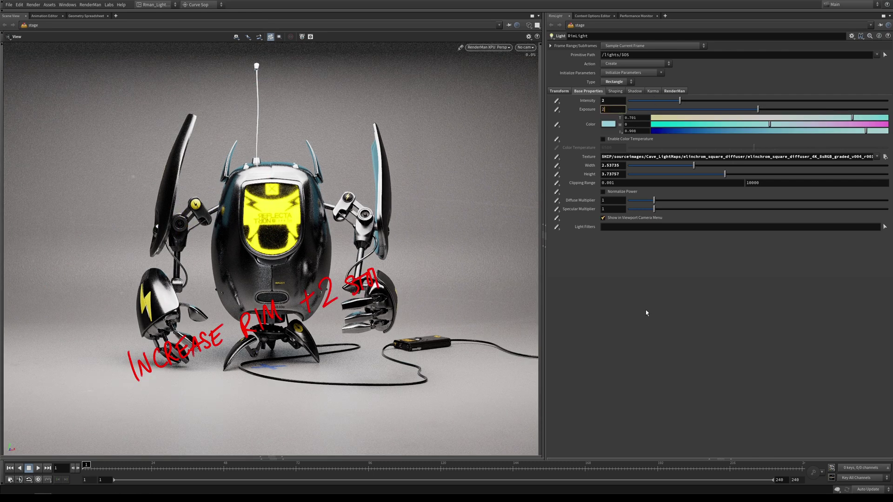
type("2")
key("Tab")
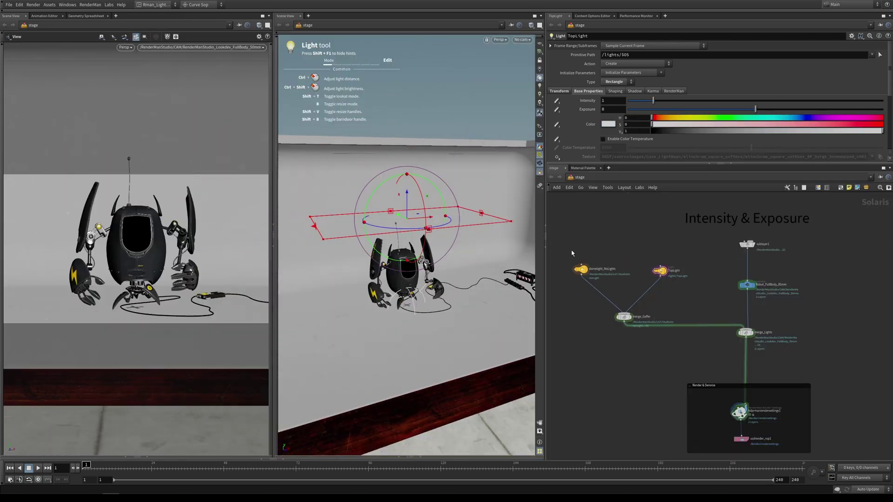
left_click(579, 268)
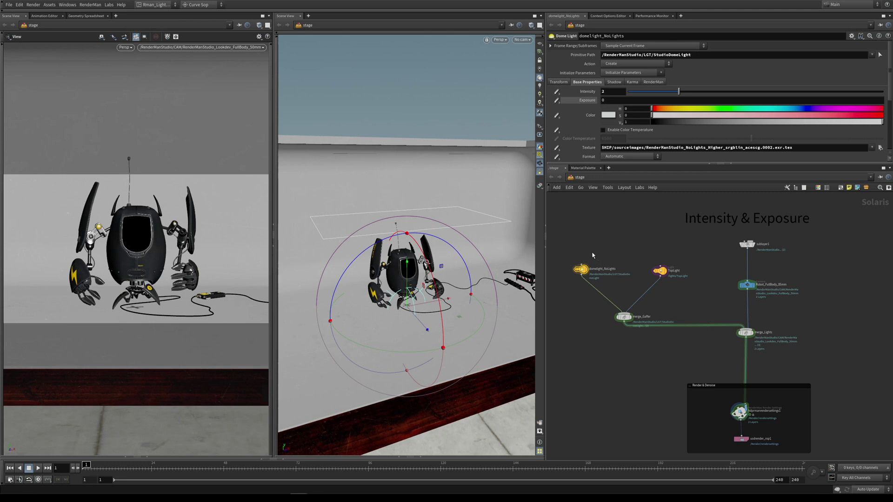
left_click(660, 270)
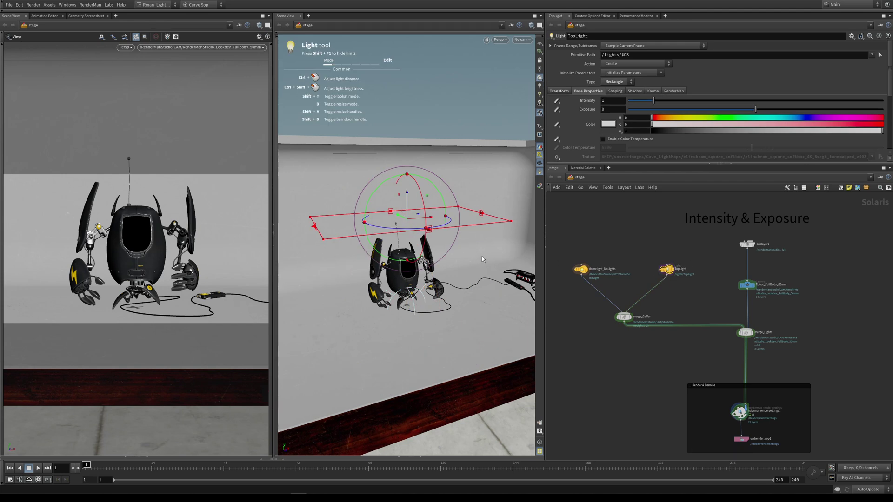
left_click(613, 101)
Step: Maximize the camera view, render it with RenderMan XPU, and expand the TopLight parameters
left_click(273, 247)
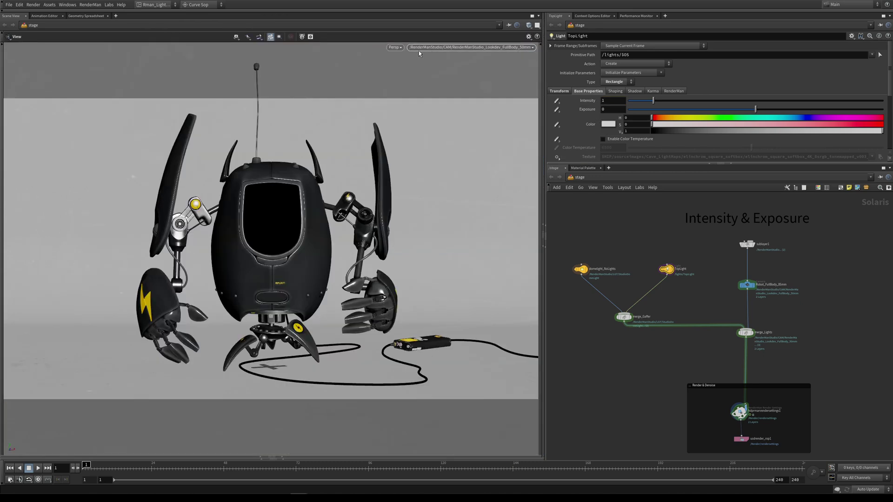
left_click(395, 47)
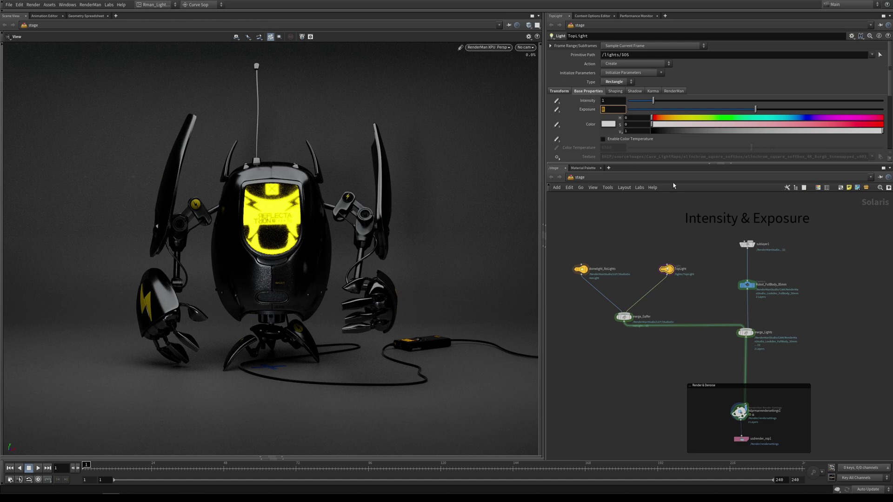
left_click(730, 165)
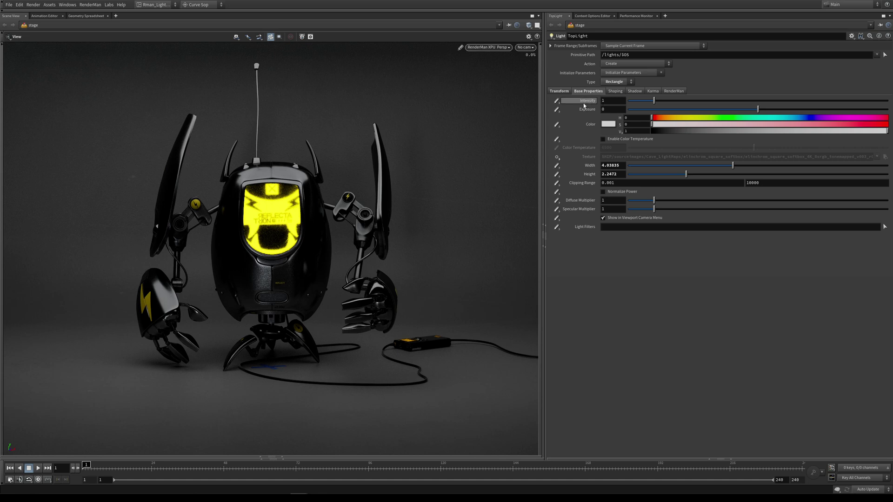
left_click(612, 100)
type("2")
left_click(612, 108)
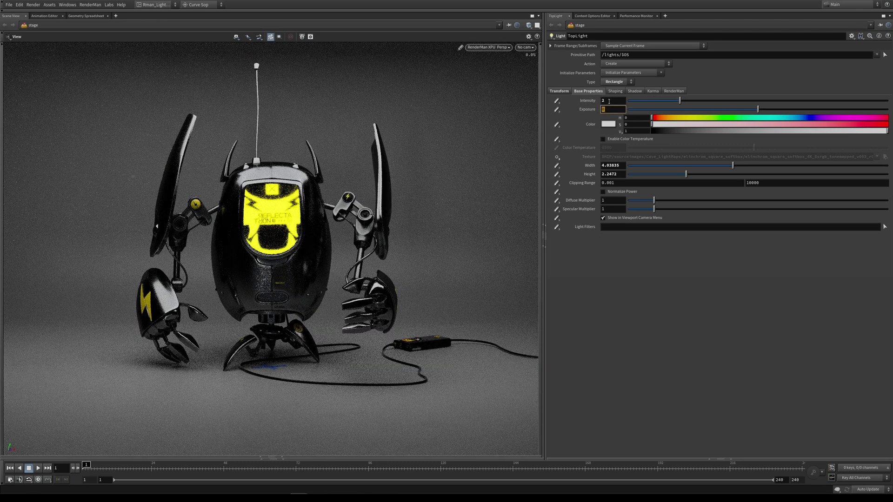
left_click(609, 101)
type("4")
key("Tab")
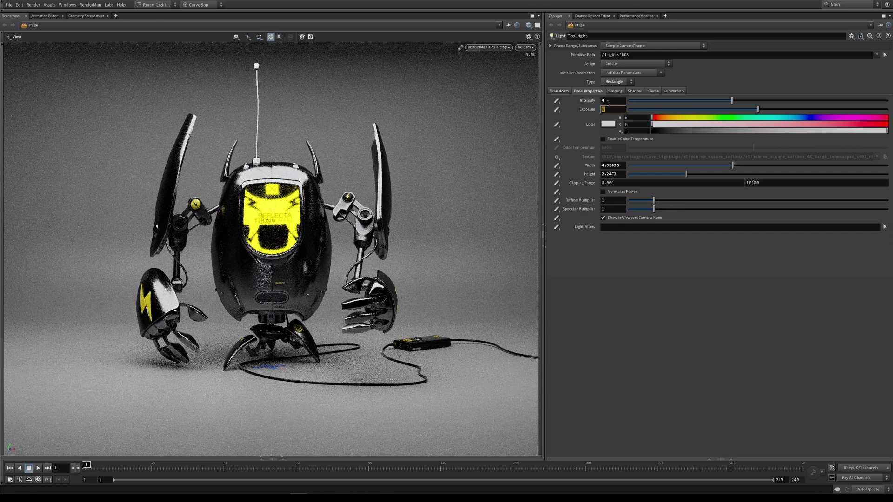
key("shift+Tab")
type("8")
key("Tab")
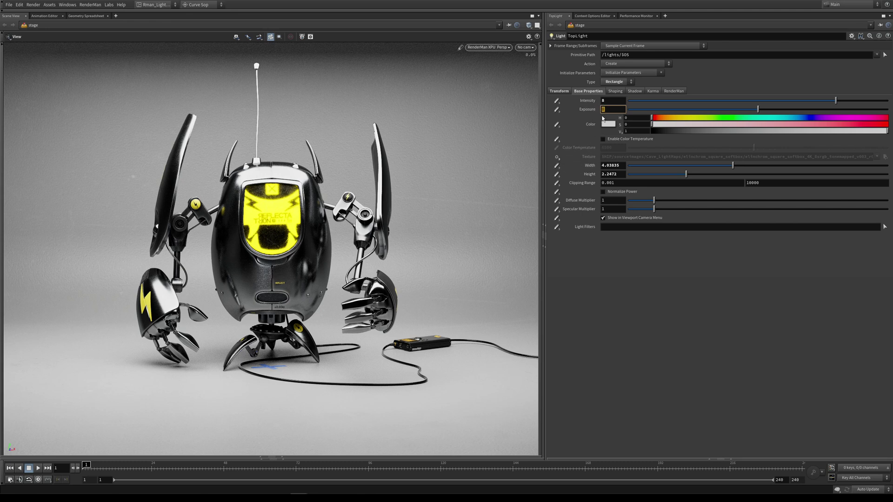
left_click(610, 100)
key("Tab")
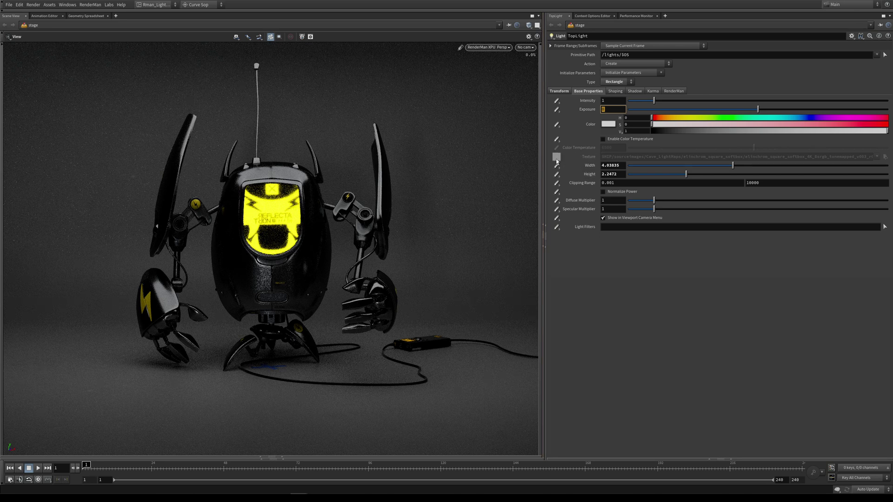
left_click(556, 157)
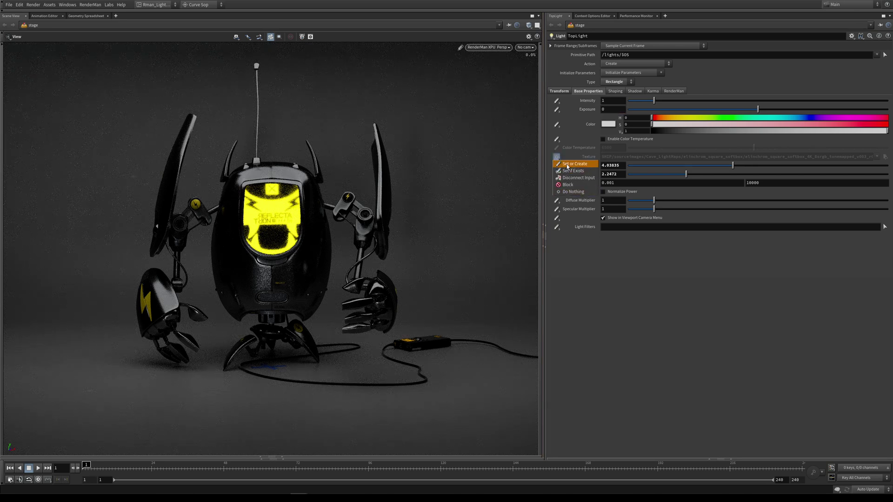
left_click(566, 164)
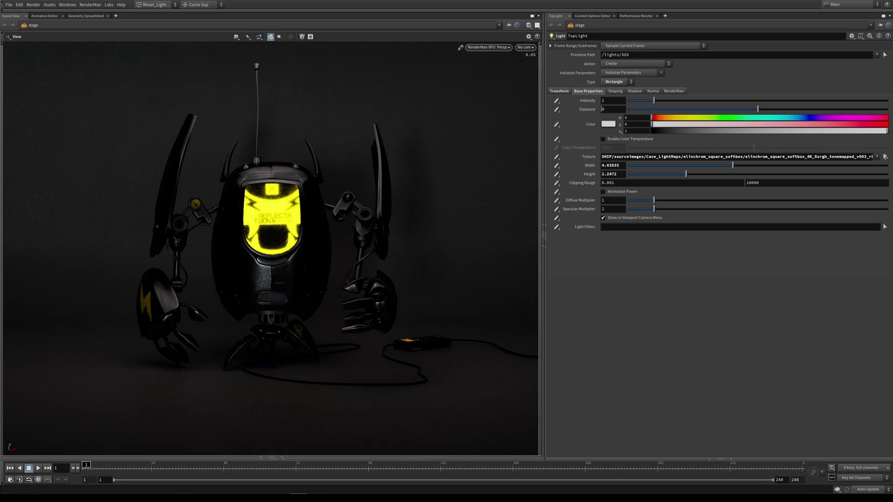
left_click(557, 157)
left_click(566, 192)
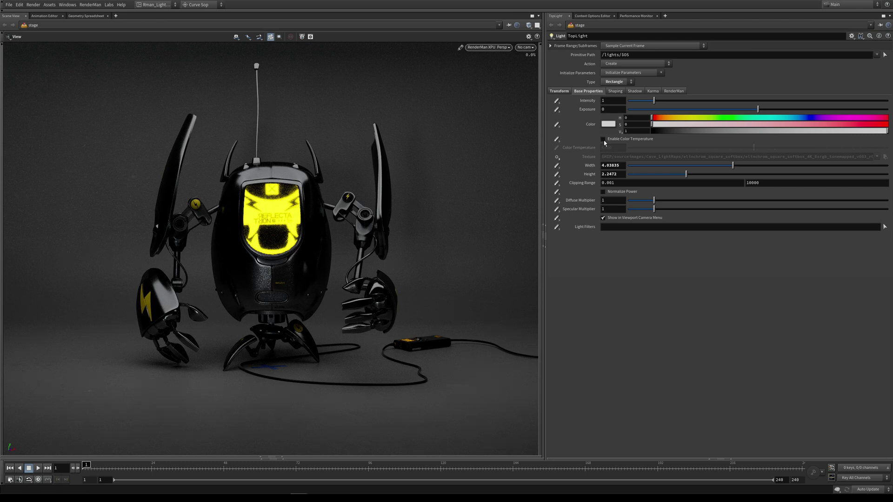
Step: Set TopLight Intensity to 2, then Exposure to 1 and finally 2
left_click(609, 109)
double_click(604, 101)
type("2")
key("Return")
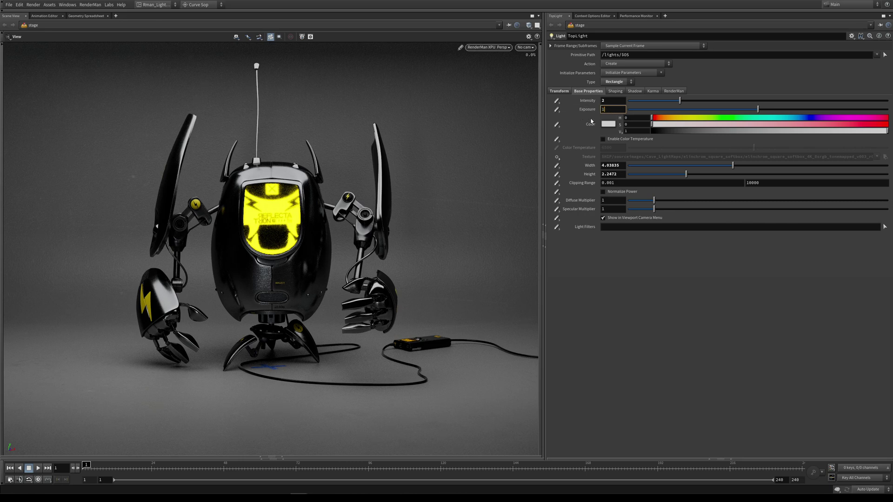
type("1")
key("Tab")
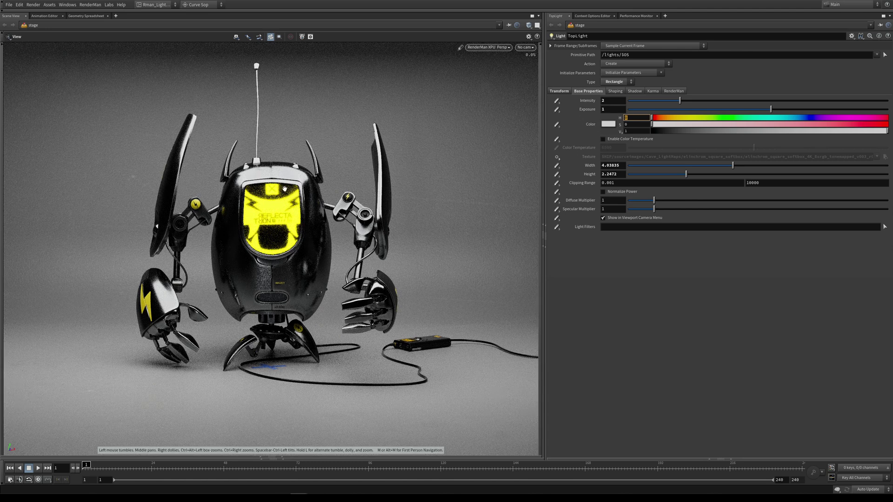
left_click(613, 110)
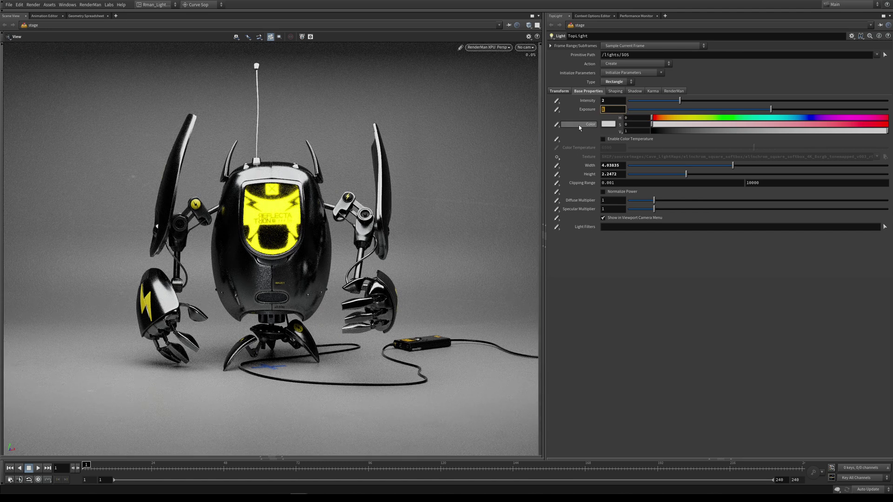
type("2")
key("Tab")
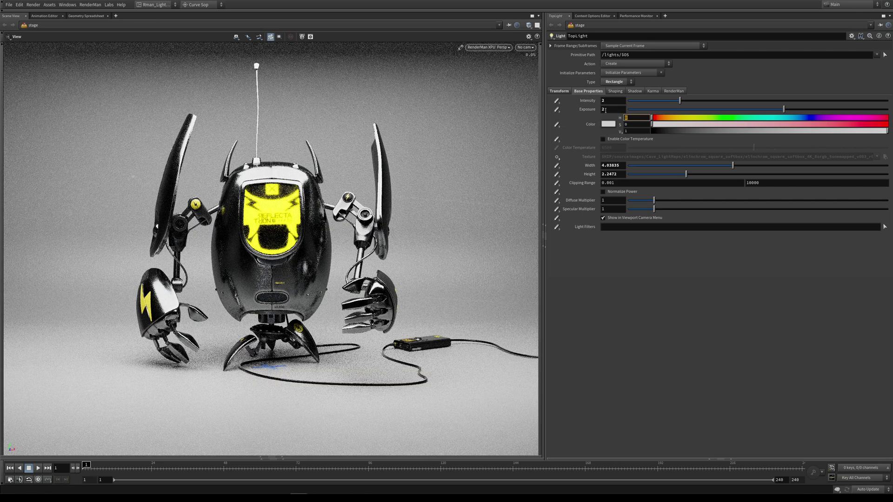
left_click(603, 110)
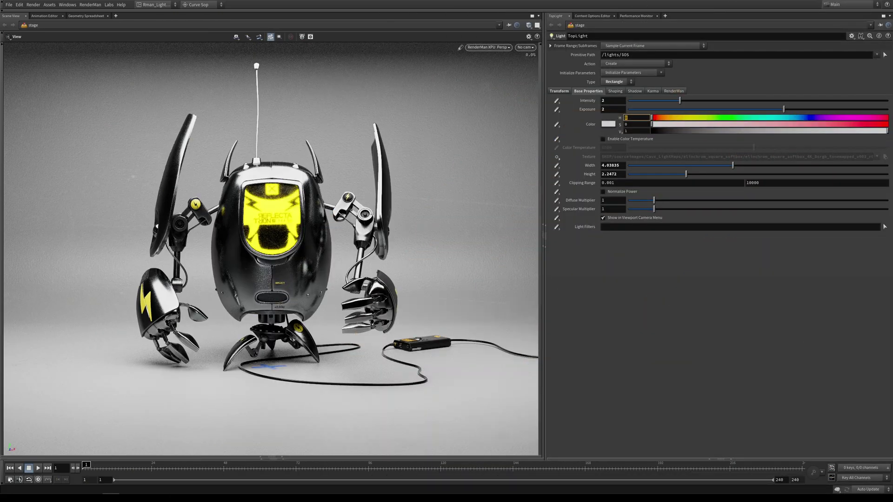
Step: Set TopLight to Intensity 4/Exposure 0, then switch to Intensity 1/Exposure 2 to compare
left_click(613, 101)
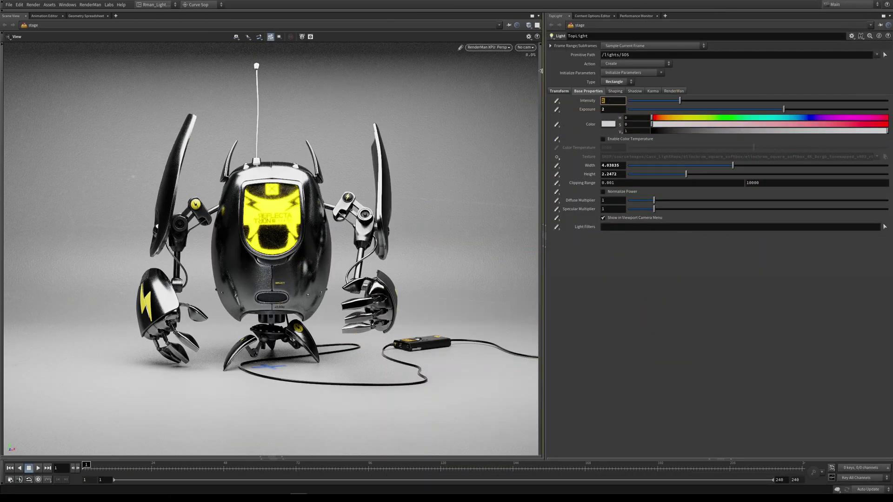
type("4")
key("Tab")
type("0")
key("Return")
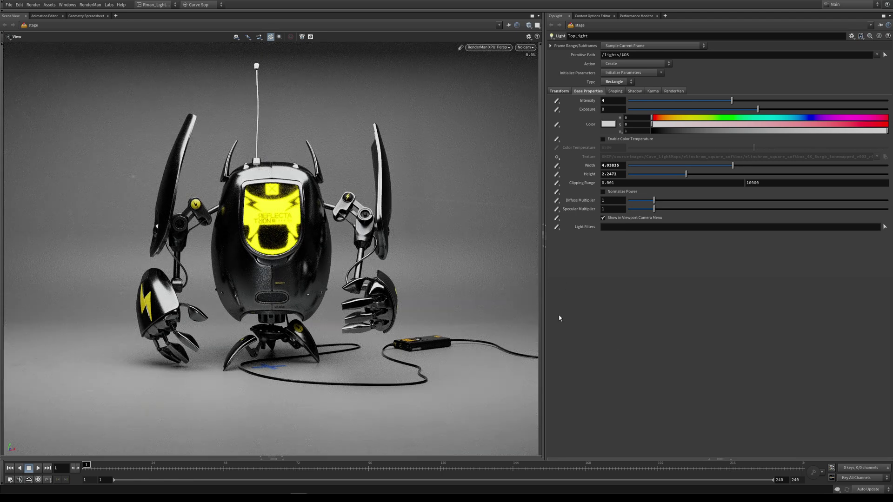
left_click(607, 101)
key("Tab")
type("2")
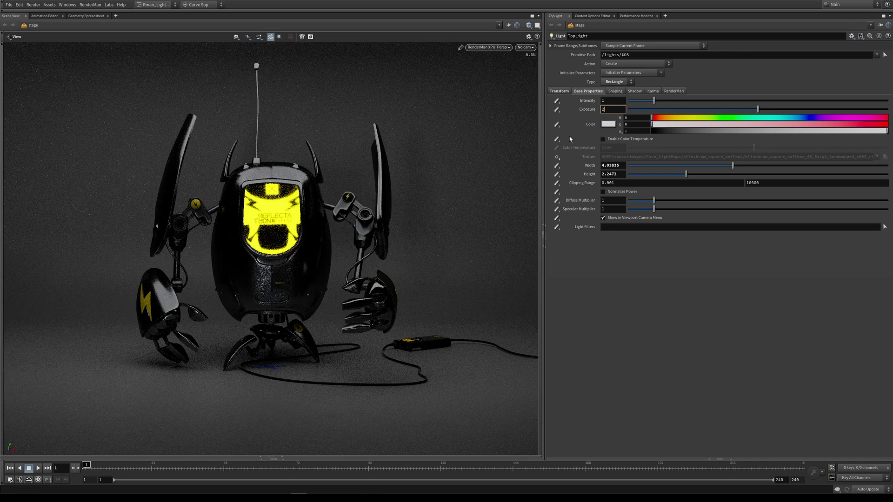
key("Tab")
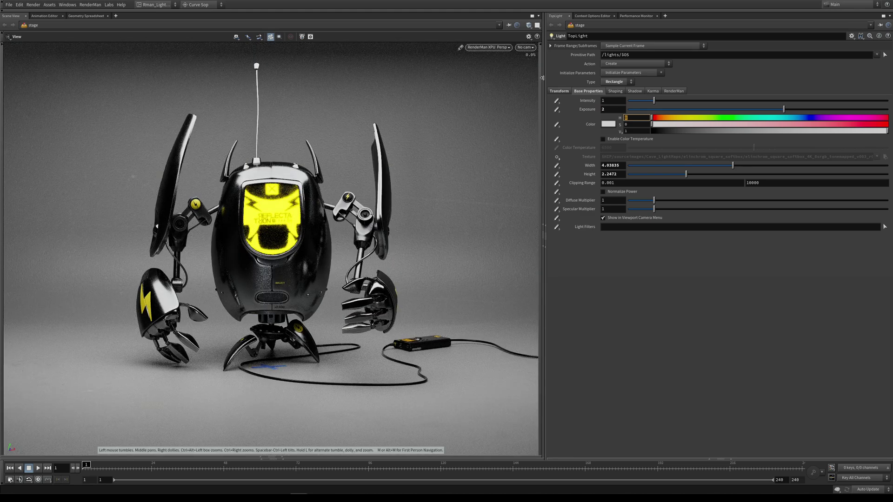
Step: Alternate again between Intensity 4/Exposure 0 and Intensity 1/Exposure 2, ending on Intensity 4
left_click(606, 102)
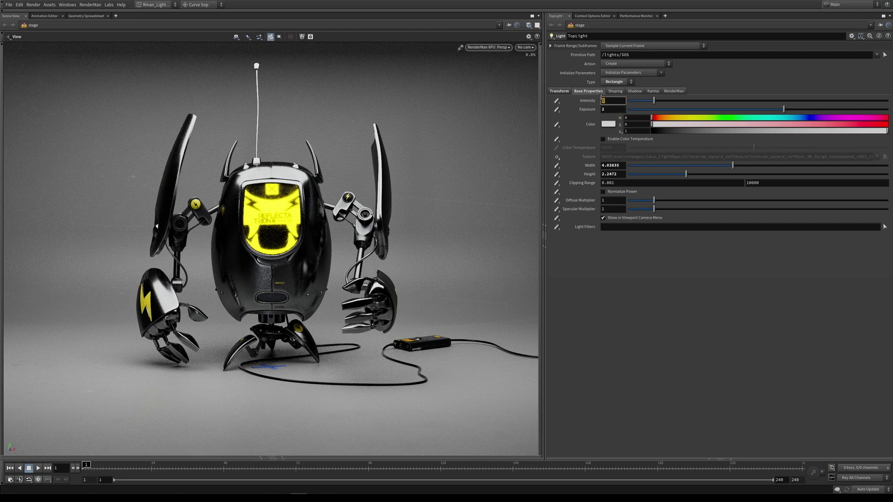
type("4")
key("Tab")
type("0")
key("Tab")
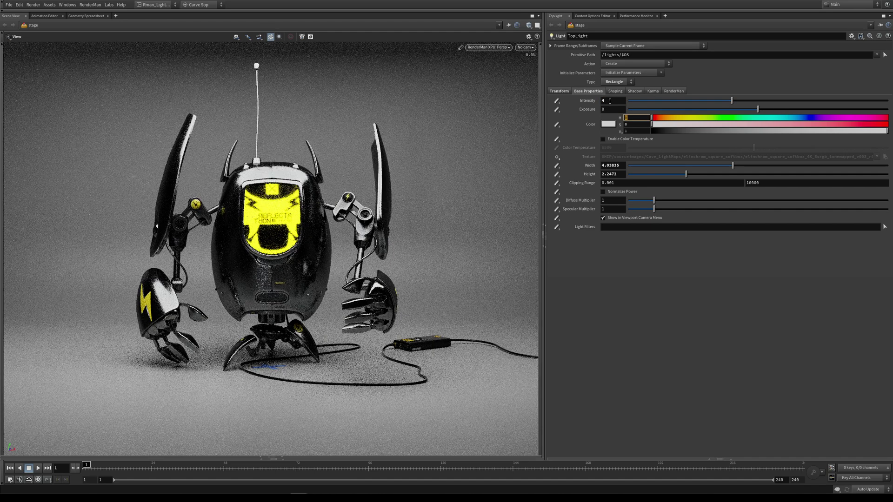
left_click(611, 100)
type("1")
key("Tab")
type("2")
key("Tab")
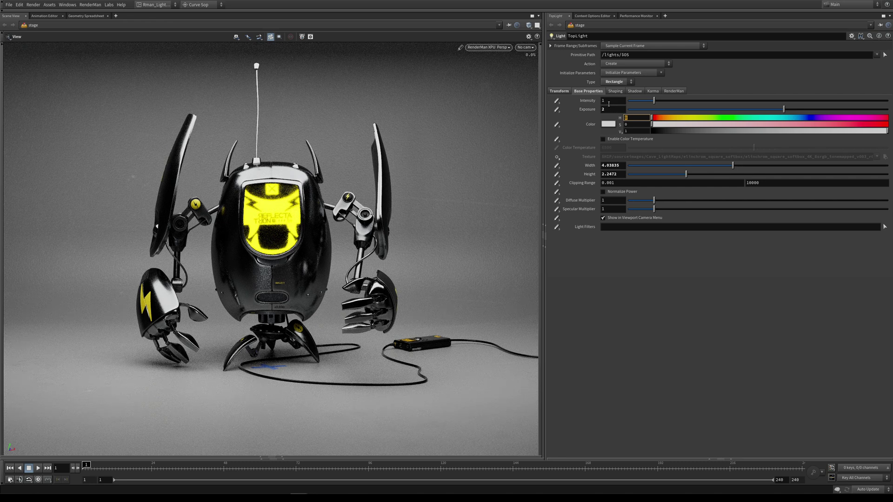
double_click(609, 102)
type("4")
key("Return")
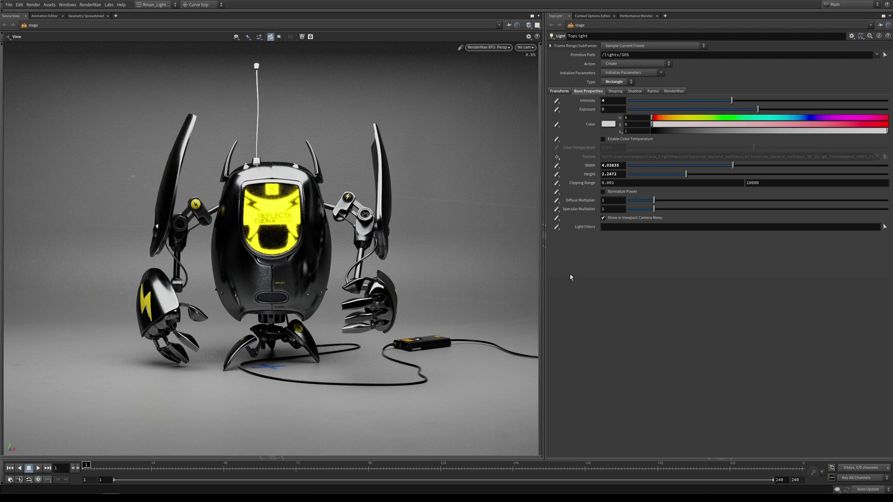
Step: Set TopLight Intensity to 8, then change to Intensity 1 with Exposure 3
left_click(609, 100)
type("8")
key("Return")
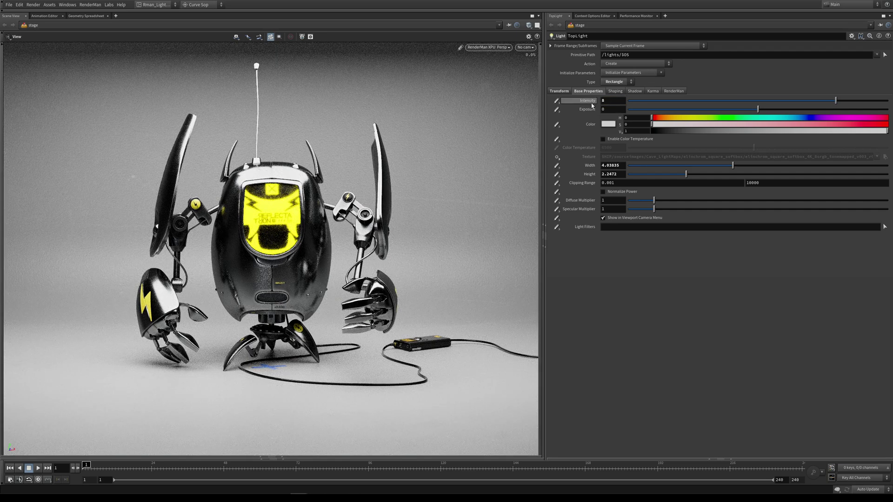
mouse_move(590, 110)
double_click(611, 100)
type("1")
key("Tab")
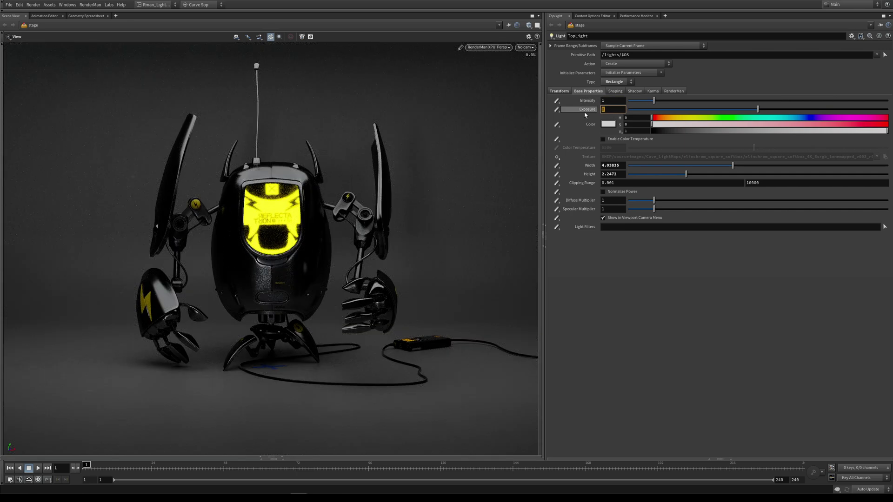
mouse_move(583, 112)
type("3")
key("Tab")
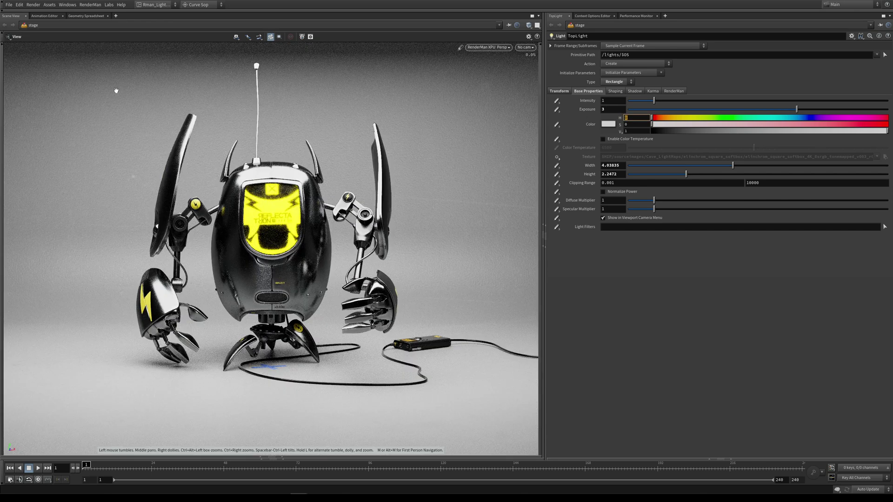
Step: Compare again: Intensity 8/Exposure 0, then back to Intensity 1/Exposure 3
left_click(608, 101)
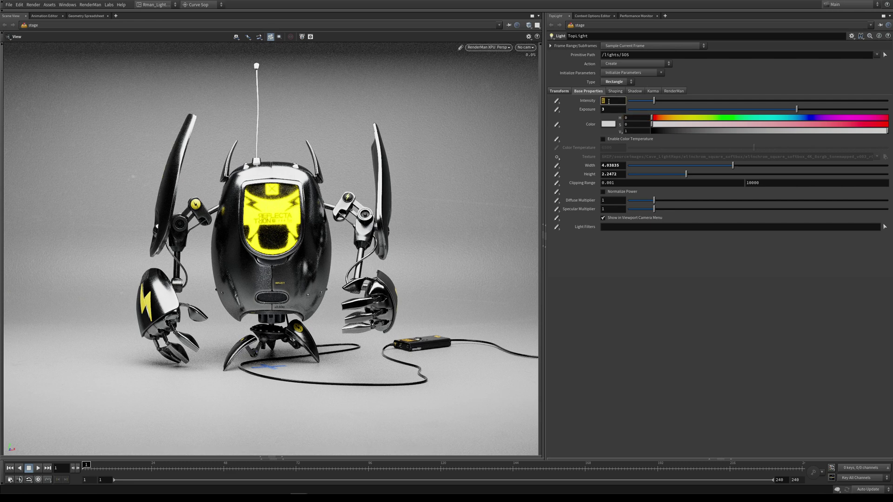
type("8")
key("Tab")
key("Return")
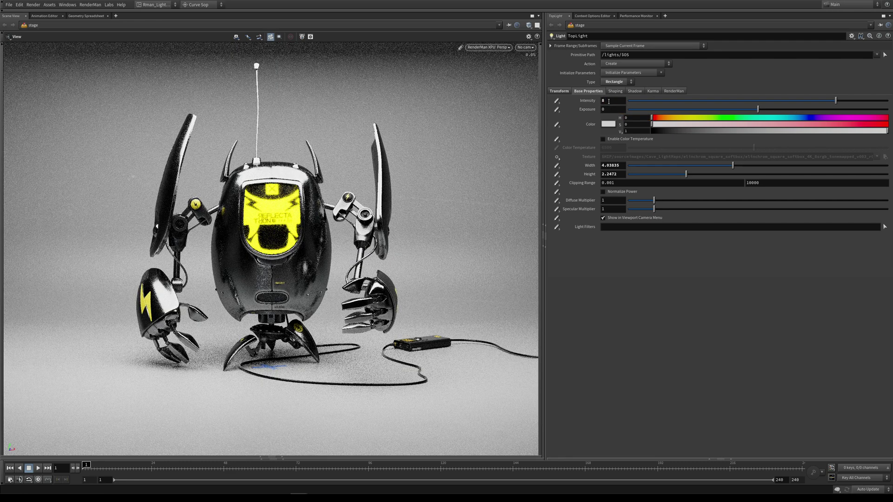
left_click(608, 101)
type("1")
key("Tab")
type("3")
key("Return")
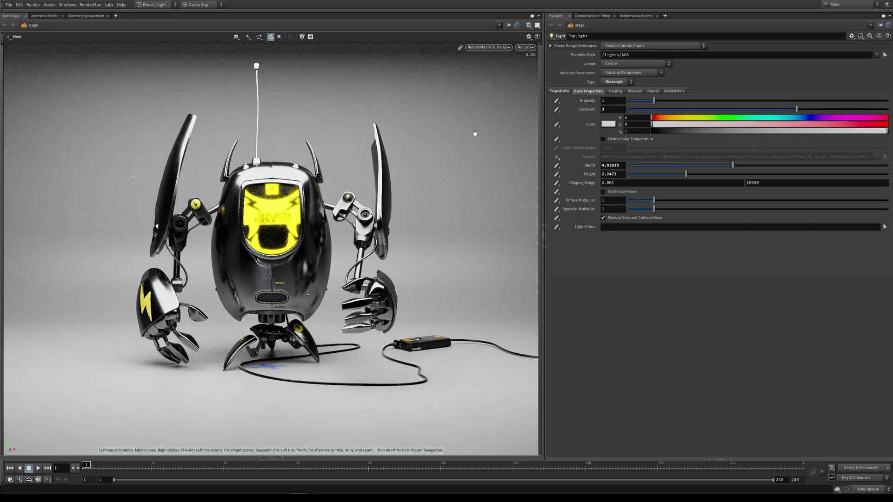
Step: Lower the TopLight Exposure one stop, from 3 to 2
left_click(608, 110)
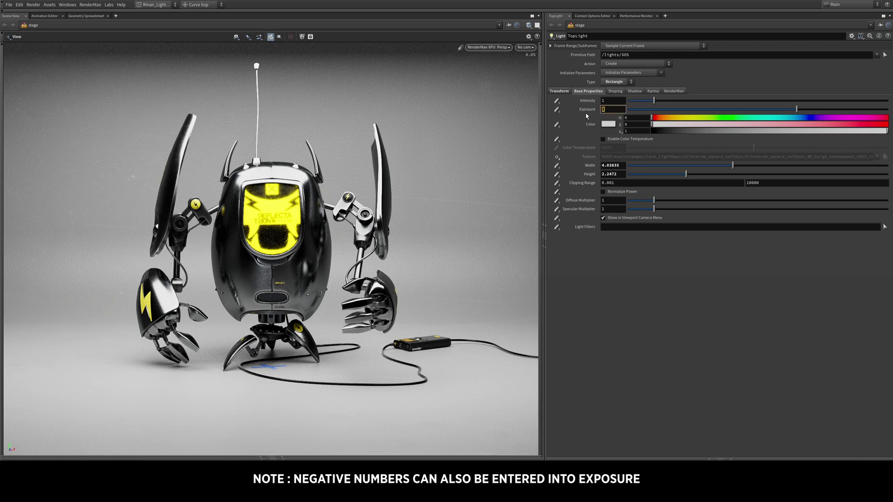
type("2")
key("Tab")
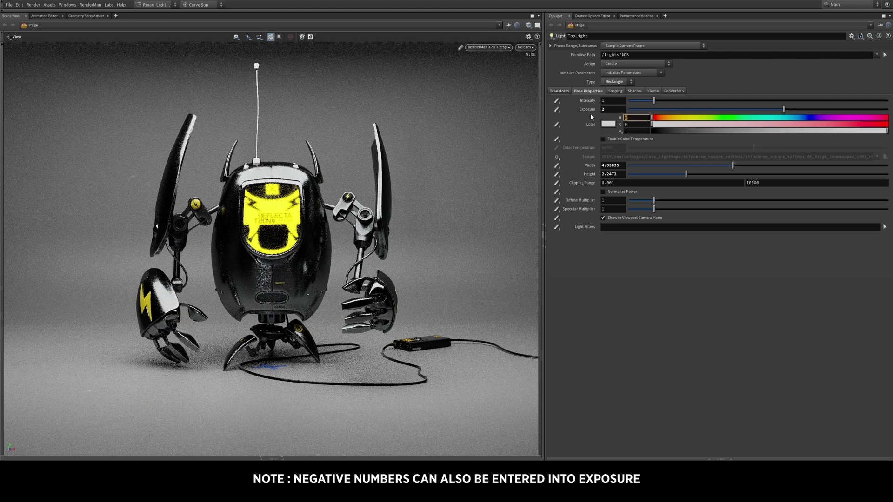